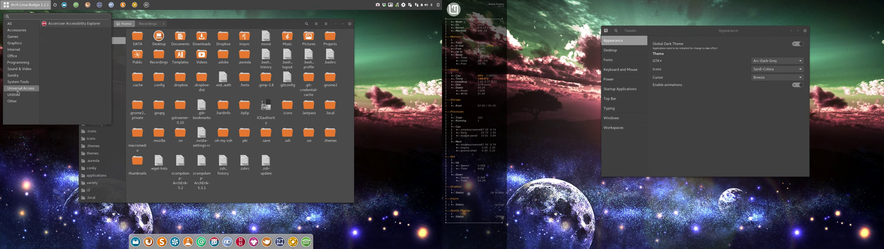
Step: Switch the icon theme to Sardi-Flat and inspect its icons across the application launcher's categories
left_click(766, 70)
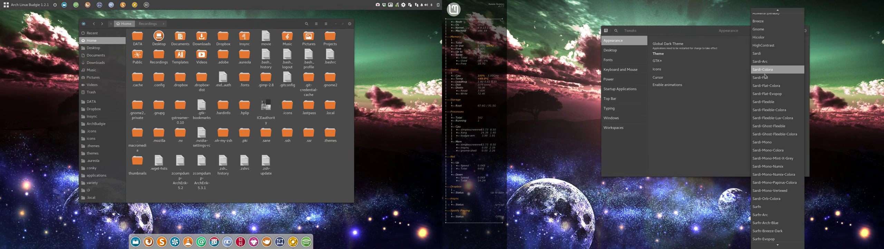
left_click(767, 78)
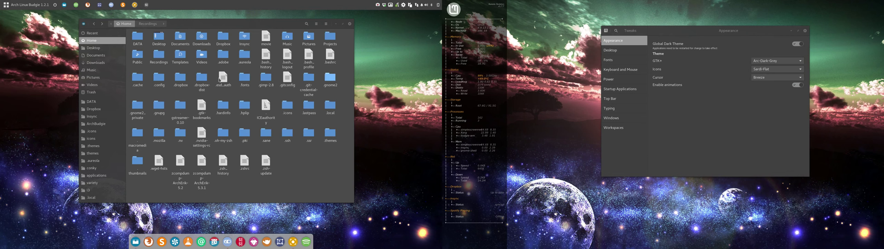
left_click(21, 5)
left_click(22, 62)
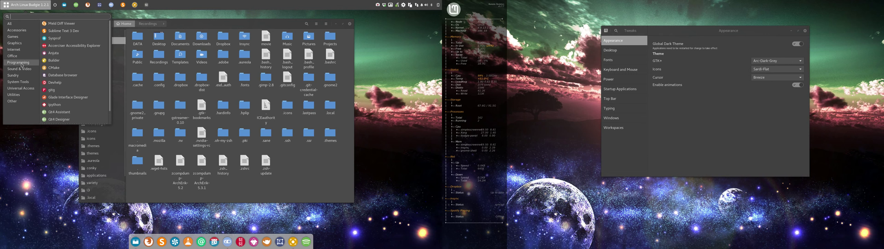
left_click(14, 95)
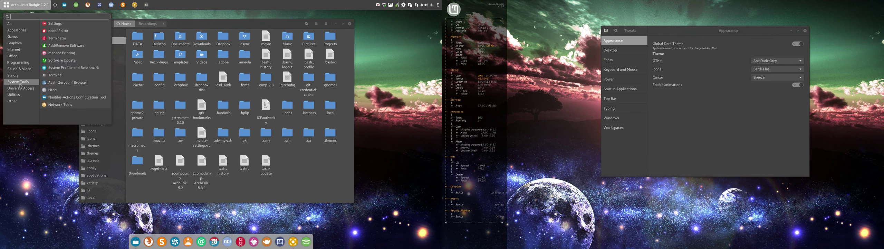
left_click(298, 152)
Step: Switch the icon theme to Sardi-Flat-Colora and inspect its icons across the application launcher's categories
left_click(761, 72)
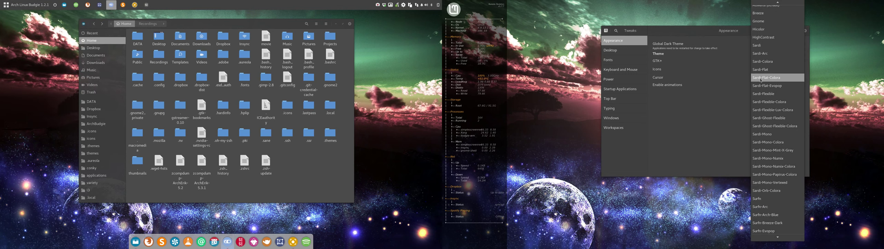
left_click(761, 78)
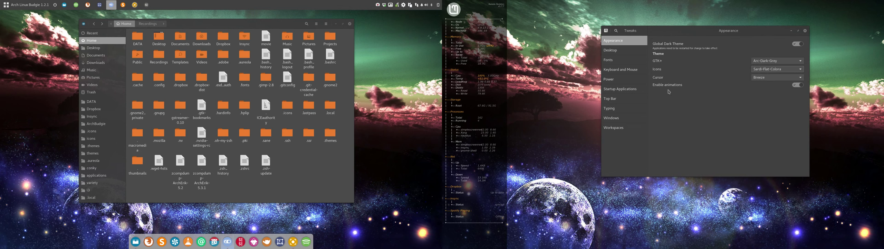
left_click(22, 10)
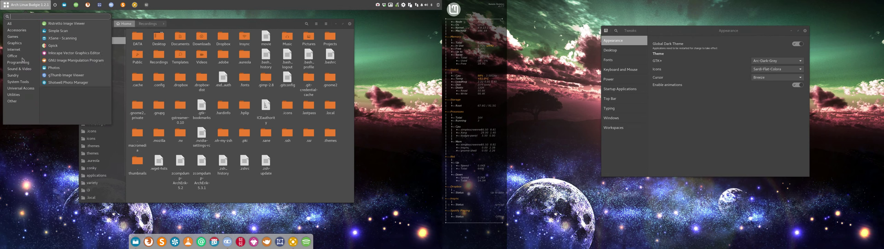
left_click(383, 97)
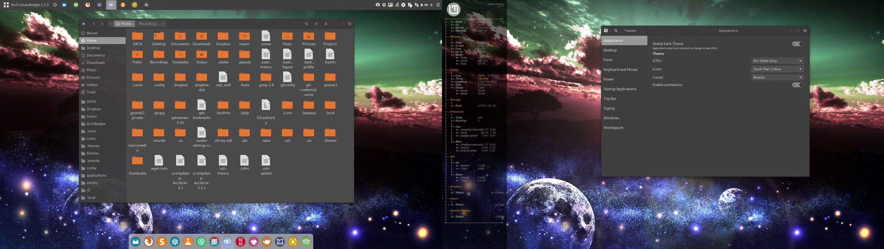
Step: Switch to the next icon theme, Sardi-Flat-Evopop, and inspect its icons across the application launcher's categories
key("Down")
left_click(24, 5)
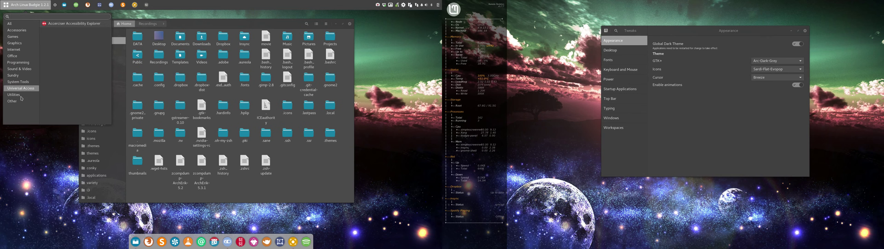
left_click(406, 91)
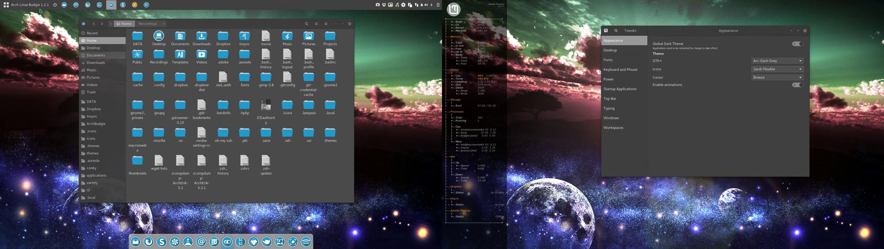
Step: Inspect the Sardi-Flexible icons across the application launcher's categories, including System Tools and Other
left_click(11, 8)
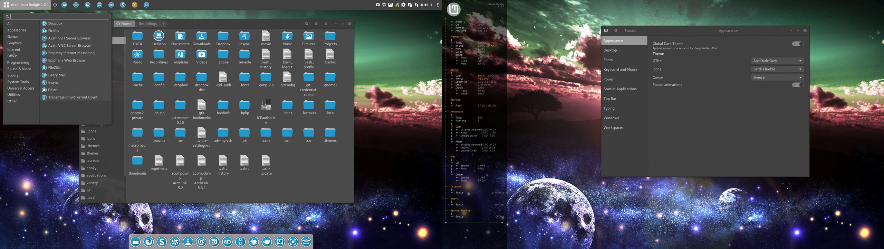
mouse_move(16, 81)
mouse_move(13, 101)
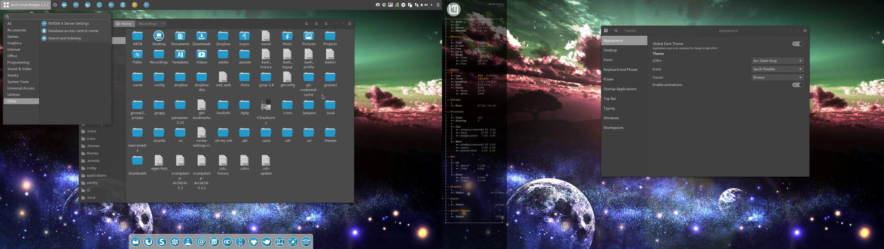
left_click(362, 100)
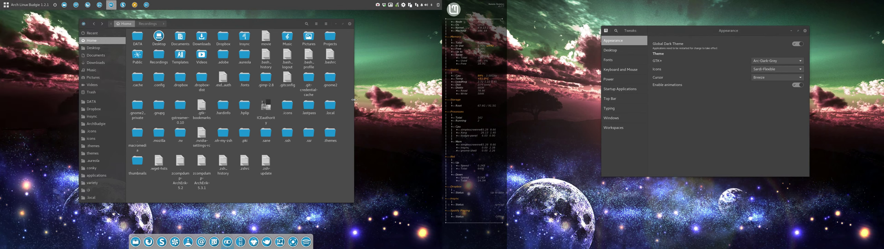
Step: Inspect the Sardi-Flexible-Colora icons across the application launcher's categories, including System Tools
left_click(35, 5)
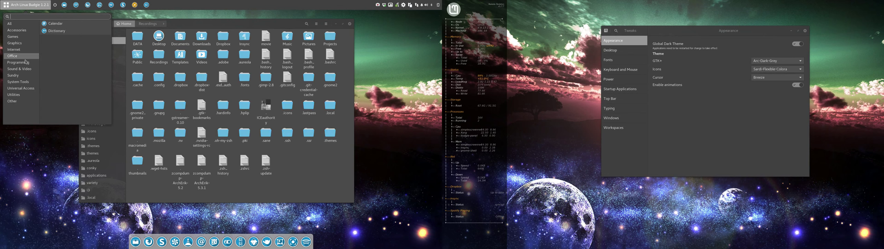
mouse_move(28, 84)
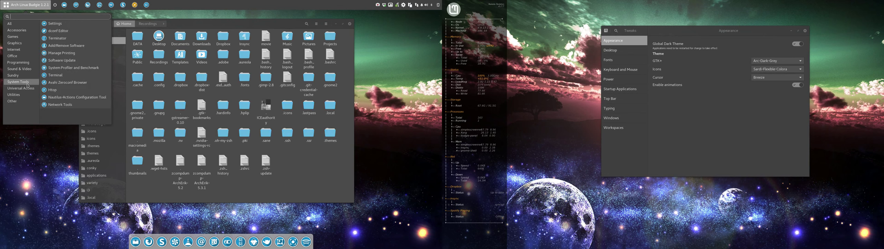
left_click(353, 63)
Step: Switch to the next icon theme, Sardi-Flexible-Luv-Colora, and inspect its icons across the application launcher's categories
key("Down")
left_click(38, 4)
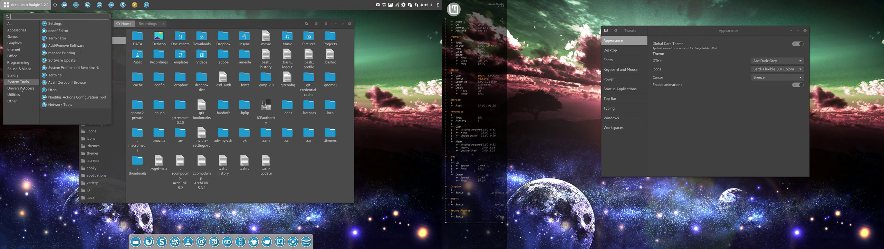
left_click(403, 142)
Step: Switch to the next icon theme, Sardi-Ghost-Flexible, and inspect its icons across the application launcher's categories
key("Down")
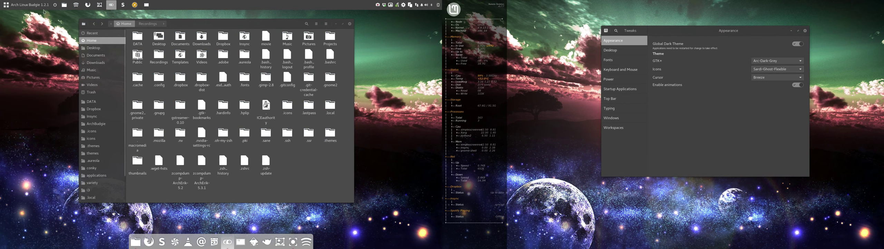
left_click(38, 5)
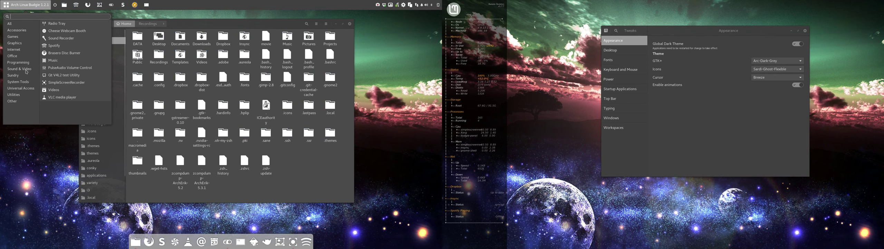
left_click(403, 115)
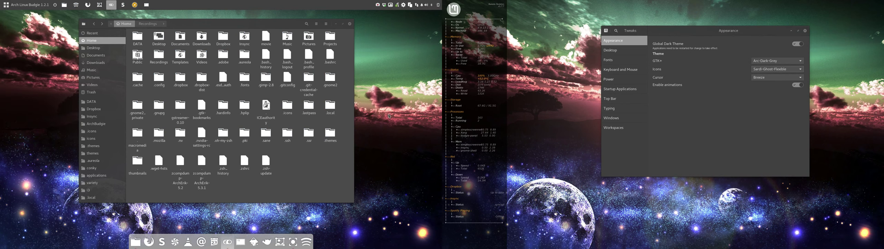
Step: Inspect the application launcher's icons in the Sardi-Ghost-Flexible-Colora theme and again in the Sardi-Mono theme
left_click(18, 3)
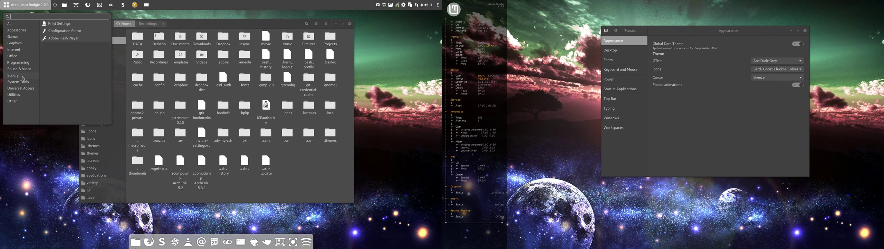
left_click(385, 99)
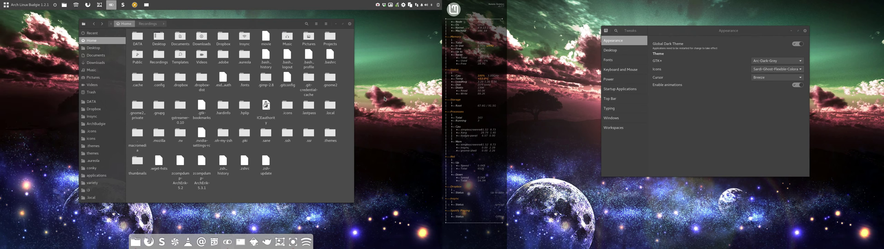
left_click(18, 3)
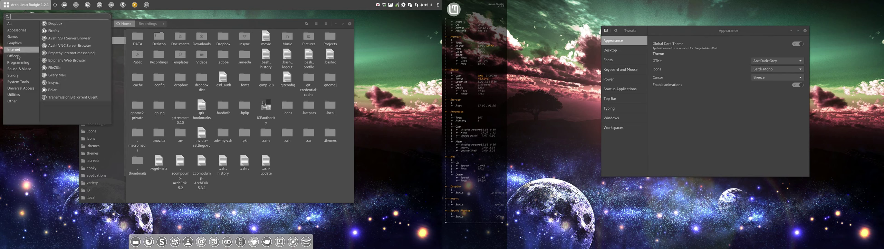
left_click(375, 61)
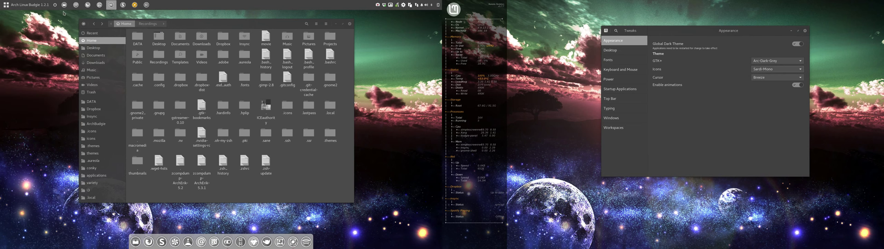
Step: Inspect the Sardi-Mono-Colora icons across the application launcher's categories
left_click(31, 5)
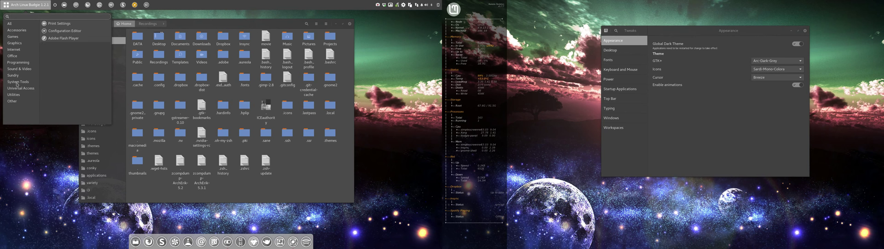
left_click(14, 94)
left_click(383, 89)
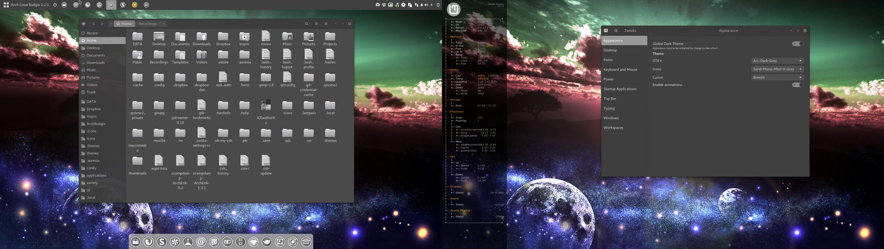
Step: Inspect the Sardi-Mono-Mint-X-Grey icons across the application launcher's categories
left_click(34, 7)
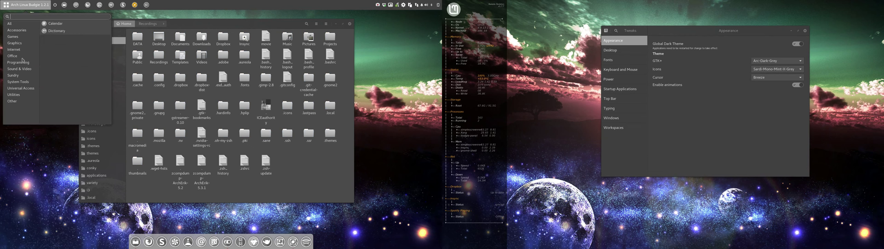
left_click(13, 94)
left_click(373, 95)
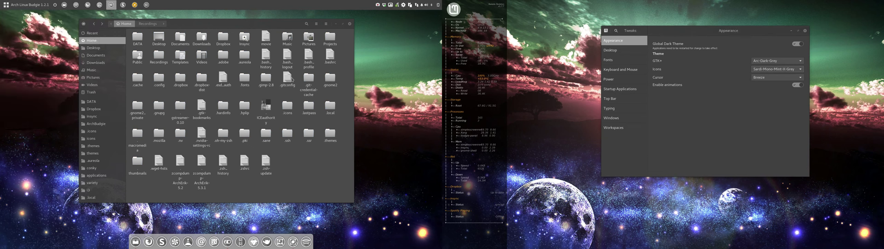
Step: Inspect the Sardi-Mono-Numix icons across the application launcher's categories
left_click(23, 6)
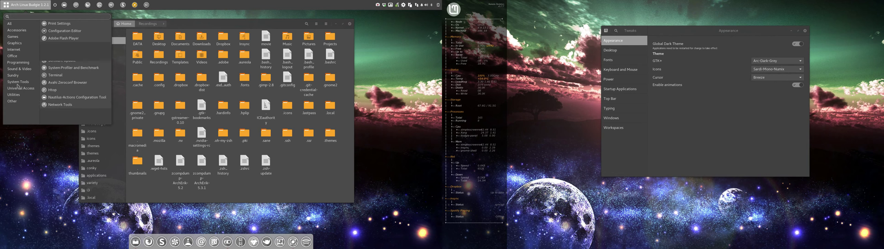
left_click(14, 101)
left_click(377, 134)
Step: Switch to the next icon theme, Sardi-Mono-Numix-Colora, and inspect its icons across the application launcher's categories
key("Down")
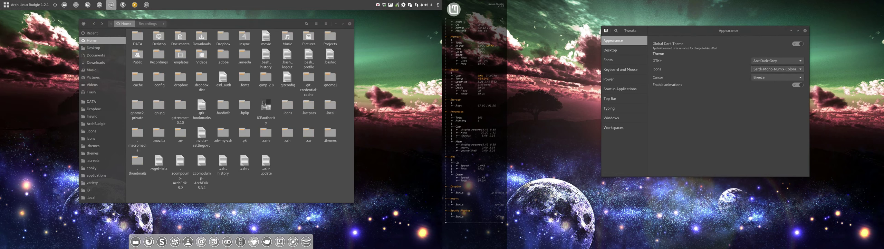
left_click(19, 3)
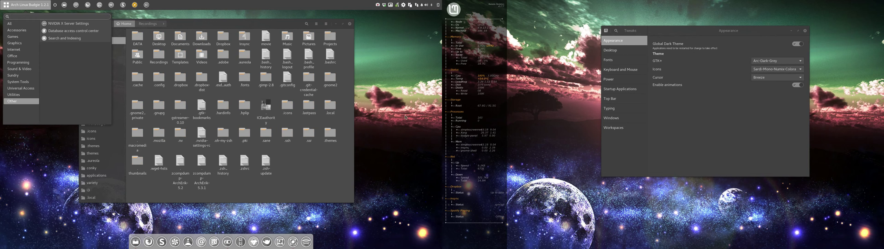
key("Escape")
left_click(41, 4)
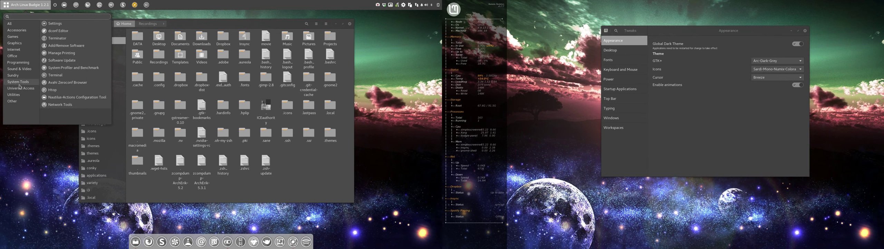
left_click(406, 114)
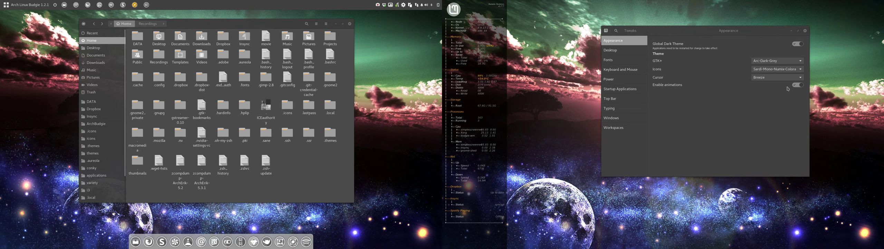
Step: Apply the Sardi-Mono-Papirus-Colora icon theme and inspect its icons across the application launcher's categories
left_click(785, 73)
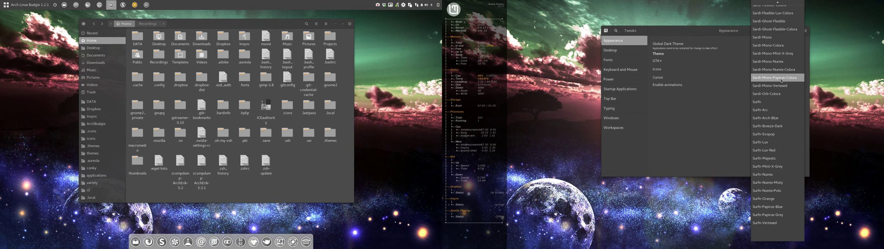
left_click(781, 80)
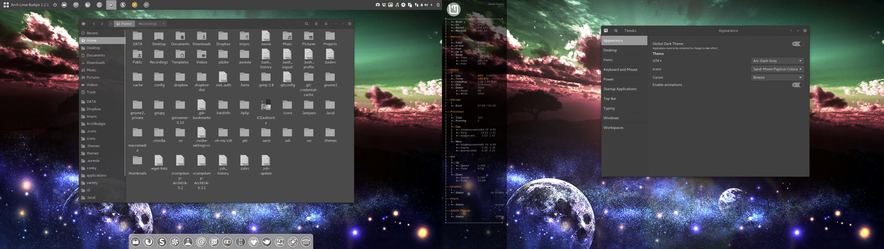
left_click(29, 5)
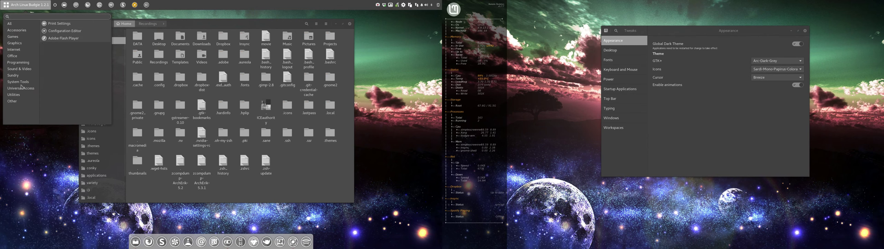
left_click(19, 62)
left_click(731, 131)
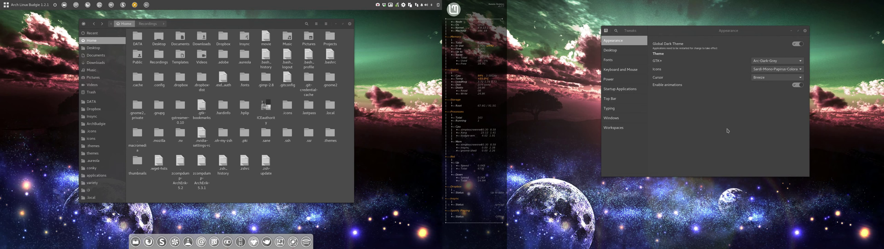
Step: Apply the Sardi-Mono-Vertexed icon theme and inspect its icons across the application launcher's categories
left_click(767, 73)
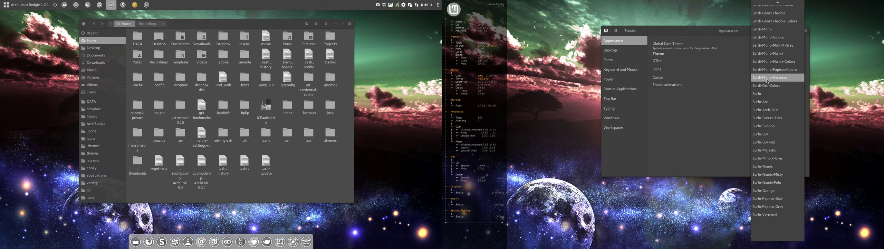
left_click(768, 79)
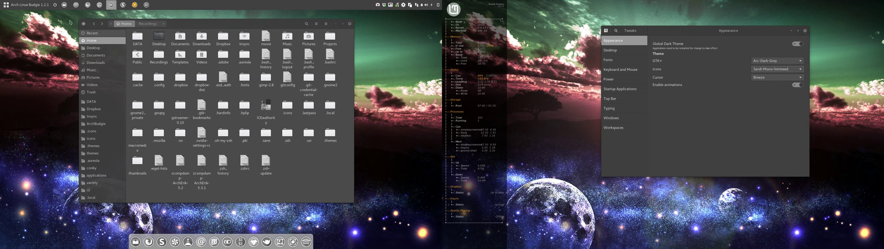
left_click(26, 5)
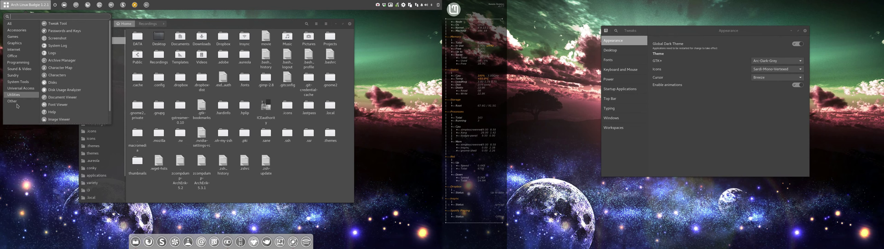
left_click(12, 56)
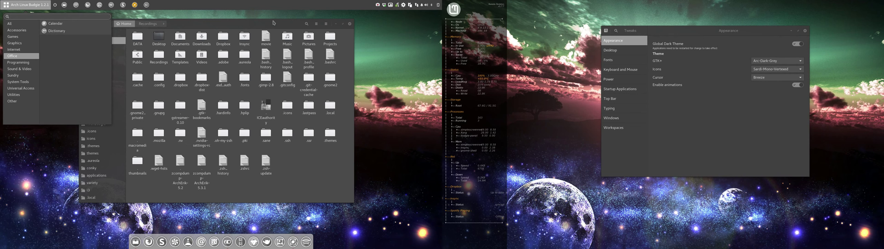
left_click(64, 134)
Step: Switch to the next icon theme, Sardi-Orb-Colora, and inspect its icons across the application launcher's categories
key("Down")
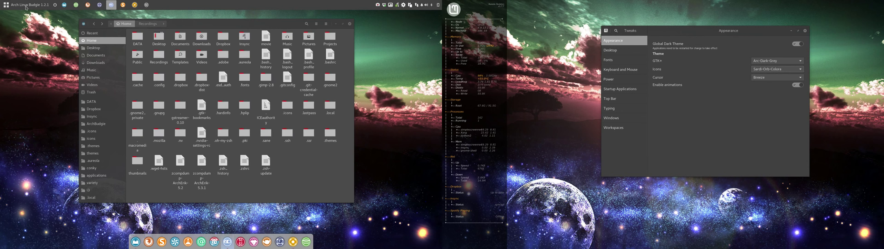
left_click(26, 5)
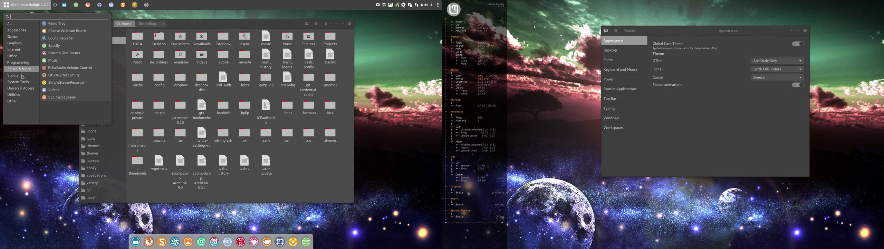
left_click(45, 139)
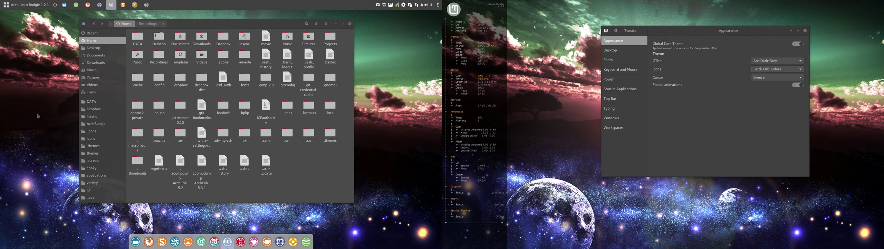
Step: Inspect the Surfn icons across the application launcher's categories
left_click(29, 5)
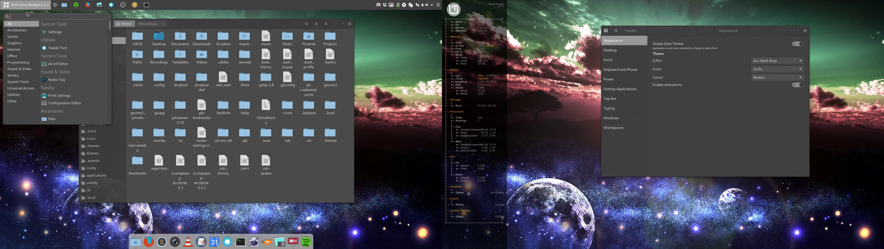
left_click(8, 101)
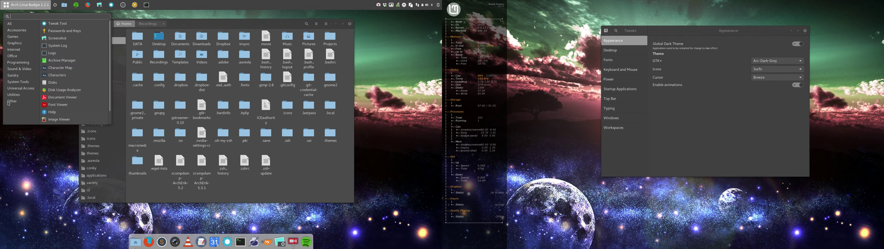
left_click(15, 142)
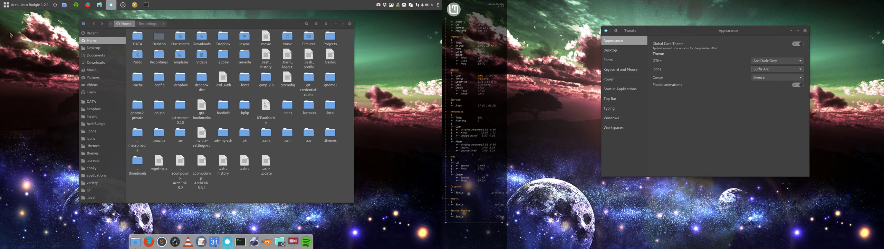
Step: Inspect the Surfn-Arc icons across the application launcher's categories
left_click(27, 4)
left_click(16, 30)
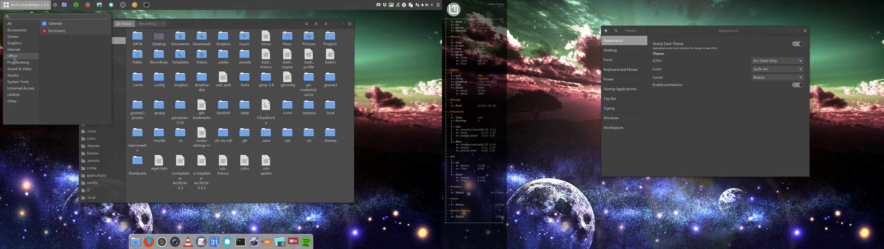
mouse_move(12, 102)
left_click(21, 133)
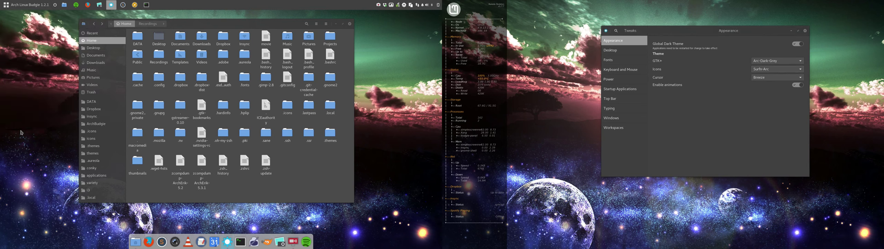
Step: Inspect the Surfn-Arc-Blue icons across the application launcher's categories
left_click(32, 7)
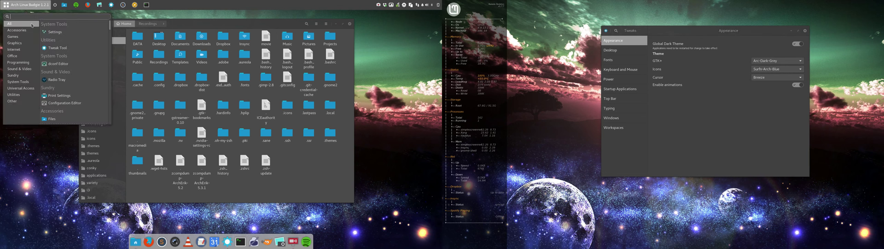
mouse_move(14, 101)
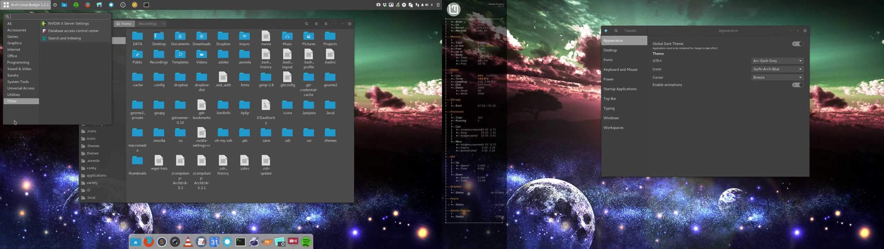
left_click(14, 134)
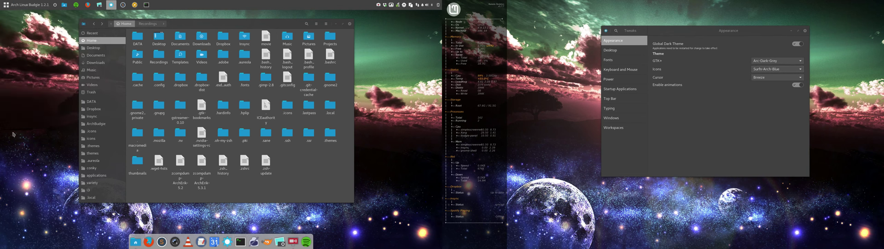
Step: Inspect the Surfn-Breeze-Dark and Surfn-Evopop icons across the application launcher's categories
left_click(26, 6)
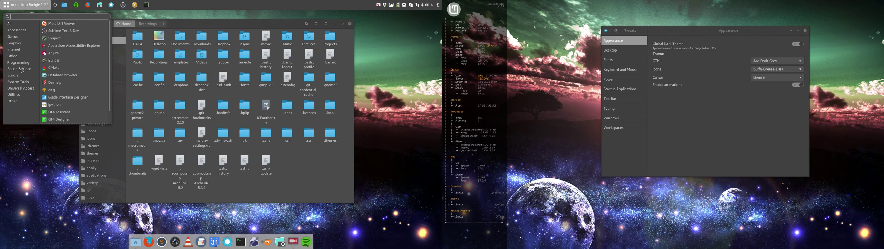
left_click(24, 127)
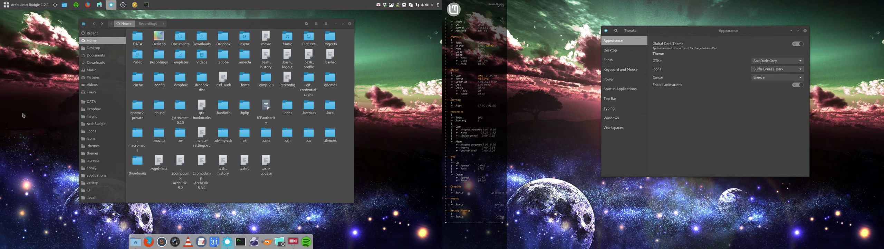
left_click(29, 7)
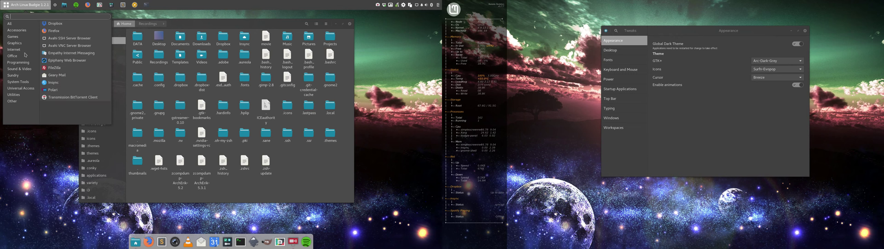
left_click(29, 153)
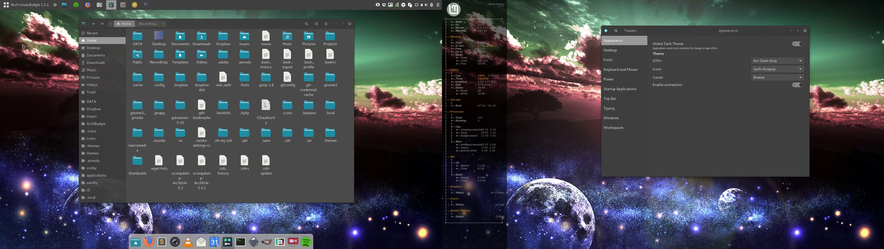
Step: Inspect the Surfn-Luv icons across the application launcher's categories
left_click(27, 7)
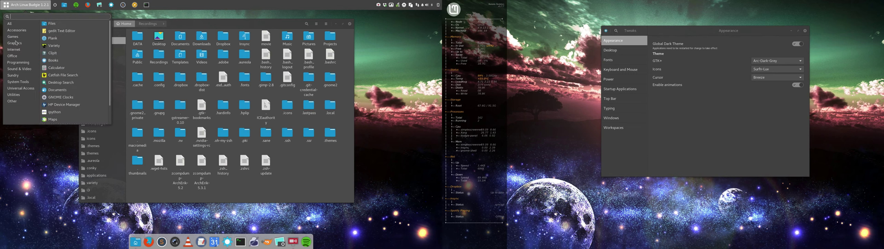
left_click(13, 75)
left_click(15, 145)
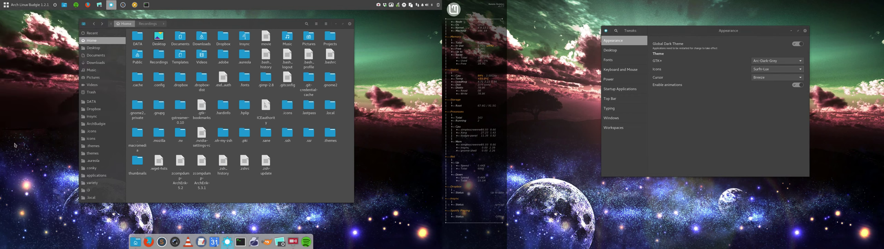
Step: Inspect the Surfn-Luv-Red icons across the application launcher's categories
left_click(22, 6)
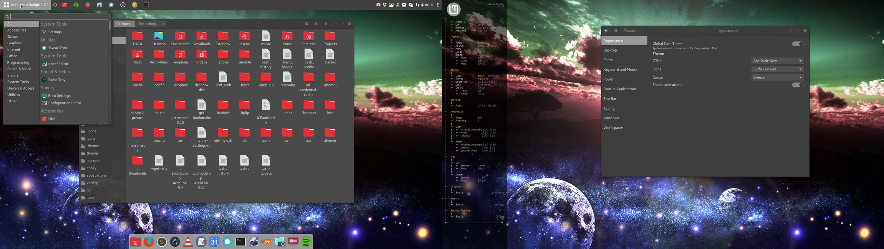
left_click(21, 88)
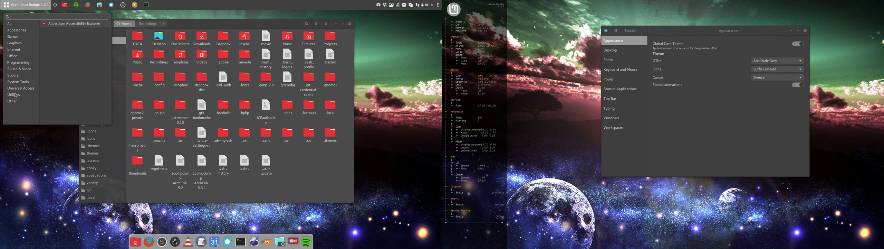
left_click(24, 149)
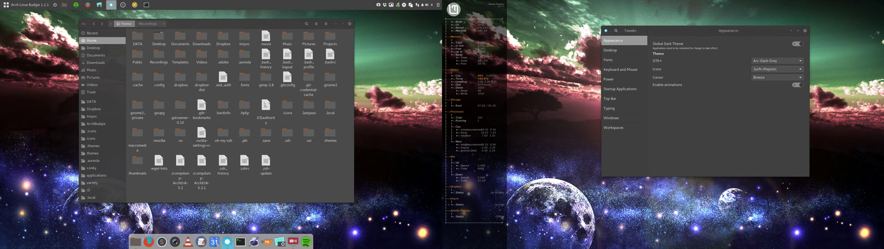
Step: Inspect the Surfn-Majestic and Surfn-Mint-X-Grey icons across the application launcher's categories
left_click(33, 7)
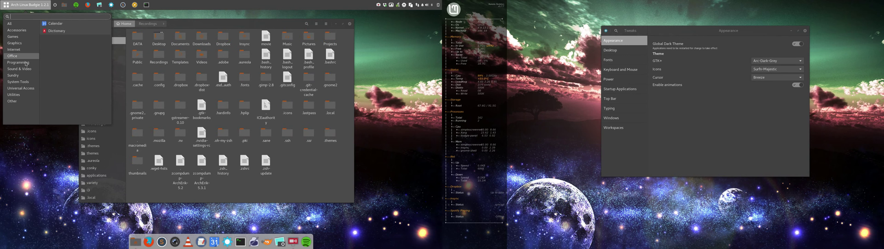
left_click(29, 148)
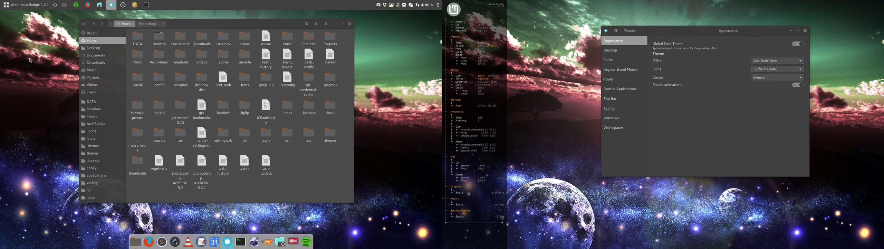
left_click(29, 6)
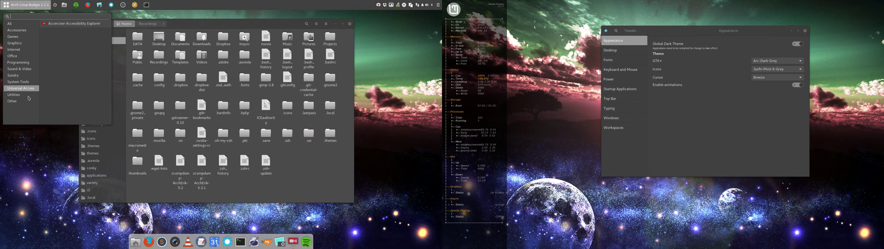
left_click(29, 144)
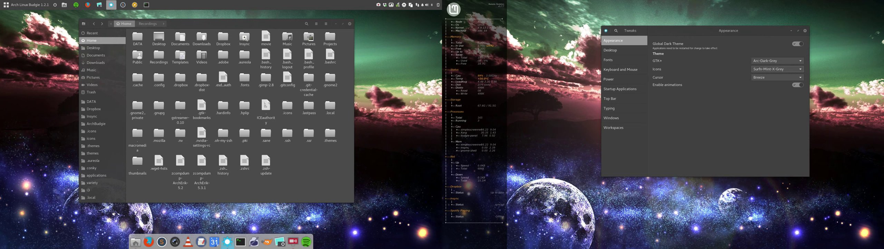
Step: Inspect the Surfn-Numix icons across the application launcher's categories
left_click(28, 5)
left_click(19, 39)
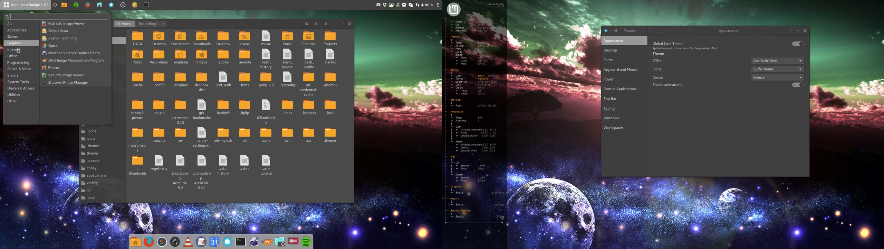
left_click(24, 136)
Step: Apply the Surfn-Numix-Misty icon theme and inspect its icons across the application launcher's categories
key("Down")
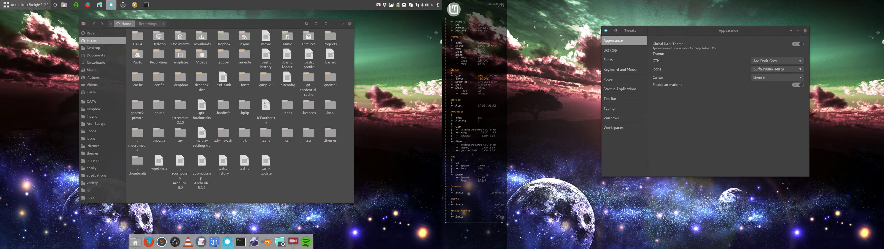
left_click(28, 5)
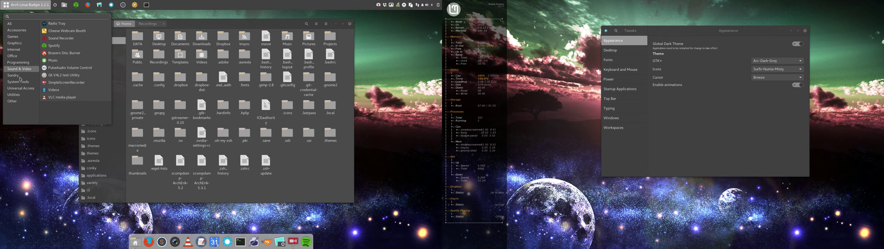
left_click(28, 138)
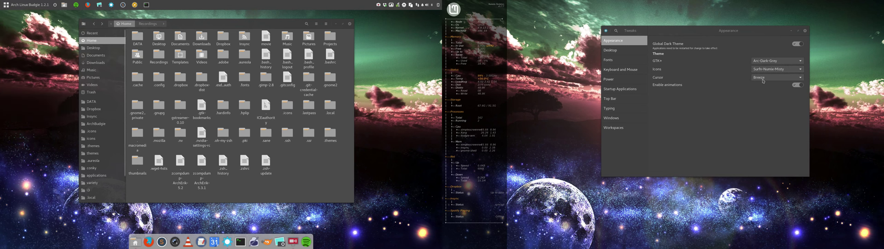
Step: Apply the Surfn-Numix-Polo icon theme and inspect its icons in the application launcher
left_click(771, 69)
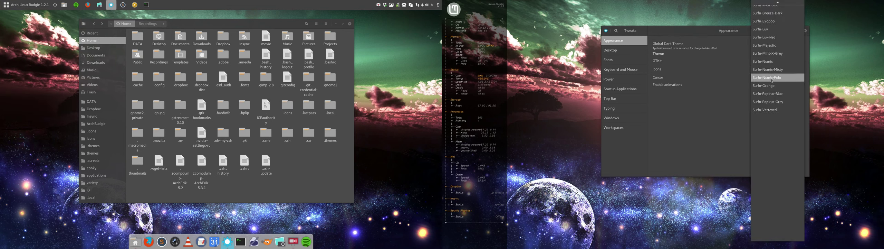
left_click(771, 77)
left_click(37, 9)
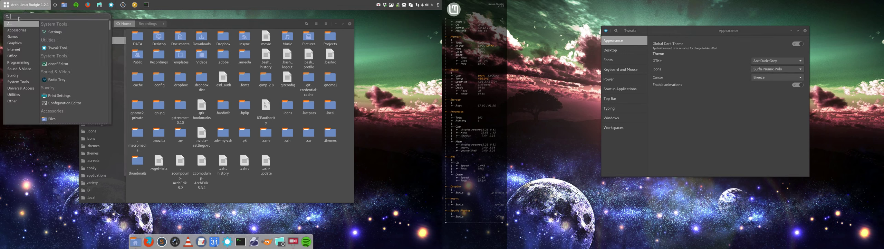
left_click(16, 140)
Step: Apply the Surfn-Orange icon theme and inspect its icons across the application launcher's categories
key("Down")
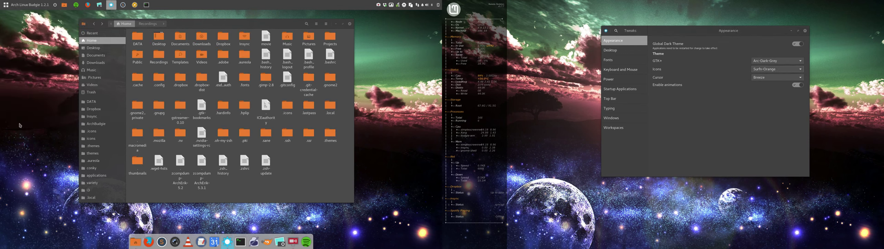
left_click(28, 5)
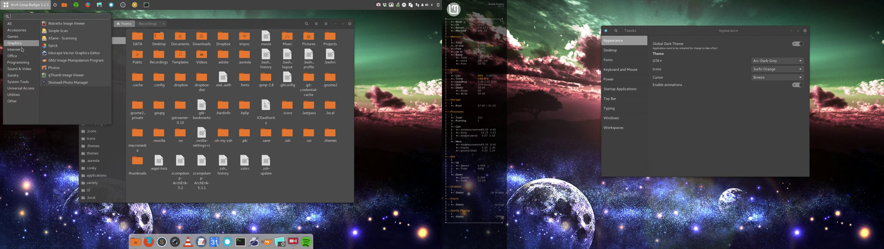
left_click(29, 141)
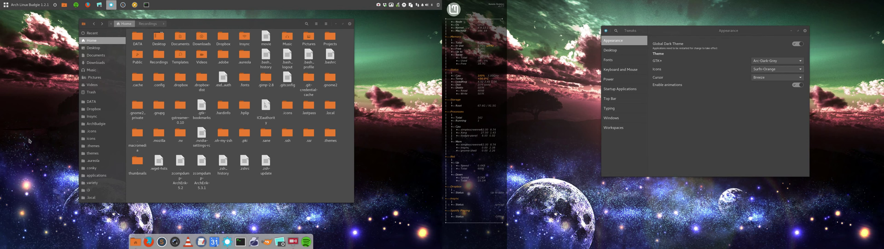
Step: Apply the Surfn-Papirus-Blue icon theme and inspect its icons across the application launcher's categories
key("Down")
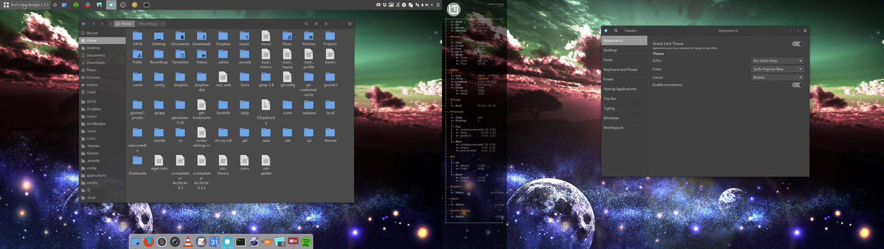
left_click(24, 7)
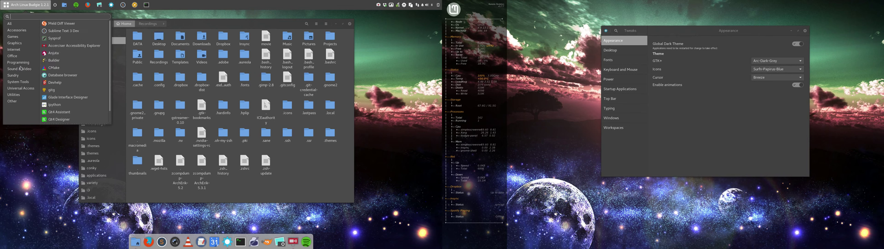
mouse_move(17, 104)
left_click(24, 130)
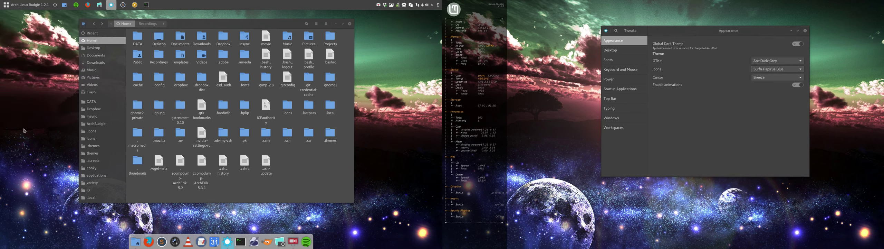
Step: Inspect the Surfn-Papirus-Grey icons across the application launcher's categories
left_click(30, 4)
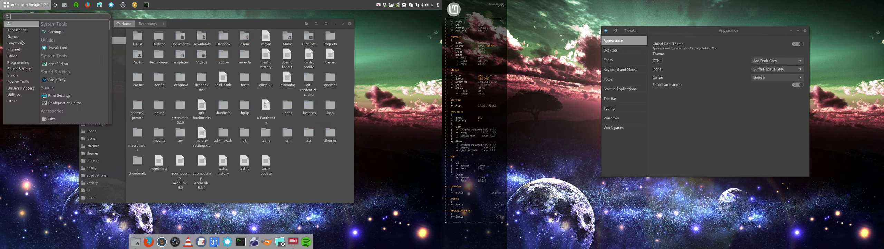
mouse_move(17, 100)
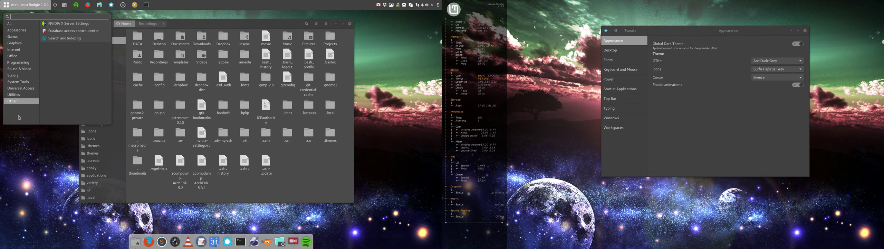
left_click(29, 133)
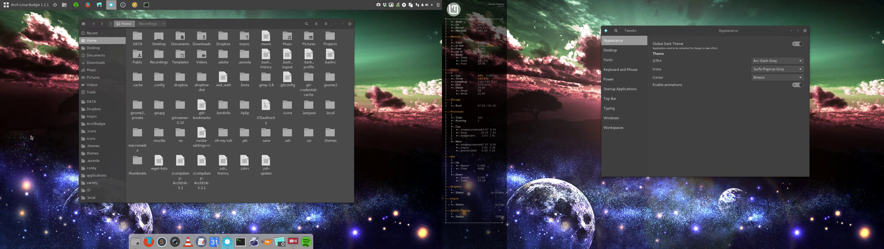
Step: Inspect the Surfn-Vertexed icons across the application launcher's categories and review the list of available icon themes
left_click(27, 8)
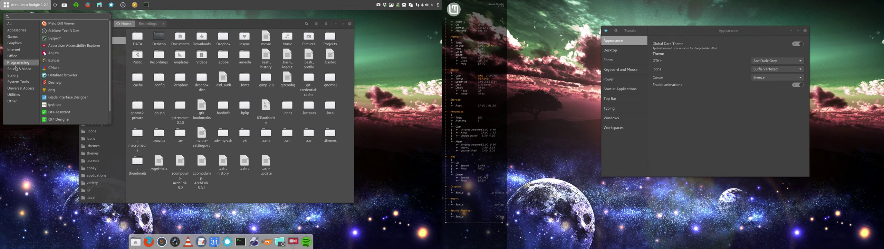
mouse_move(14, 101)
left_click(14, 133)
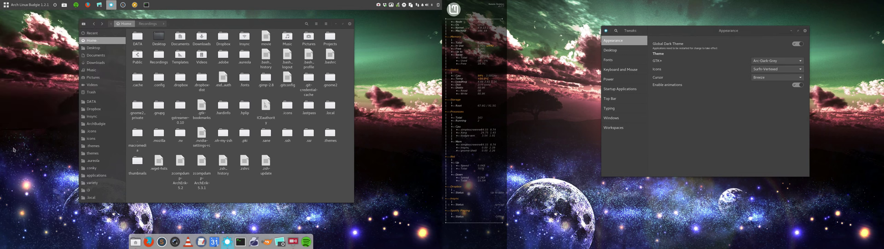
left_click(782, 70)
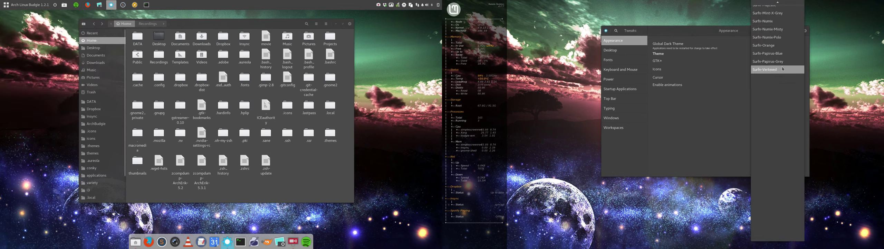
left_click(730, 102)
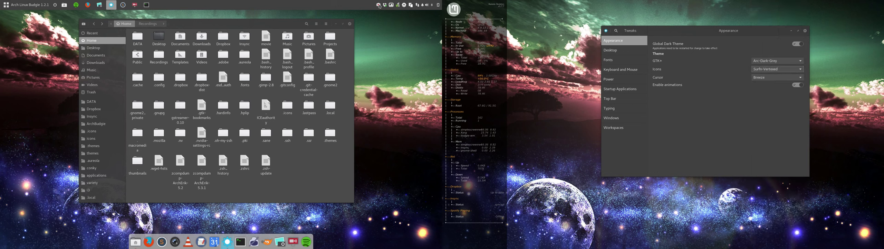